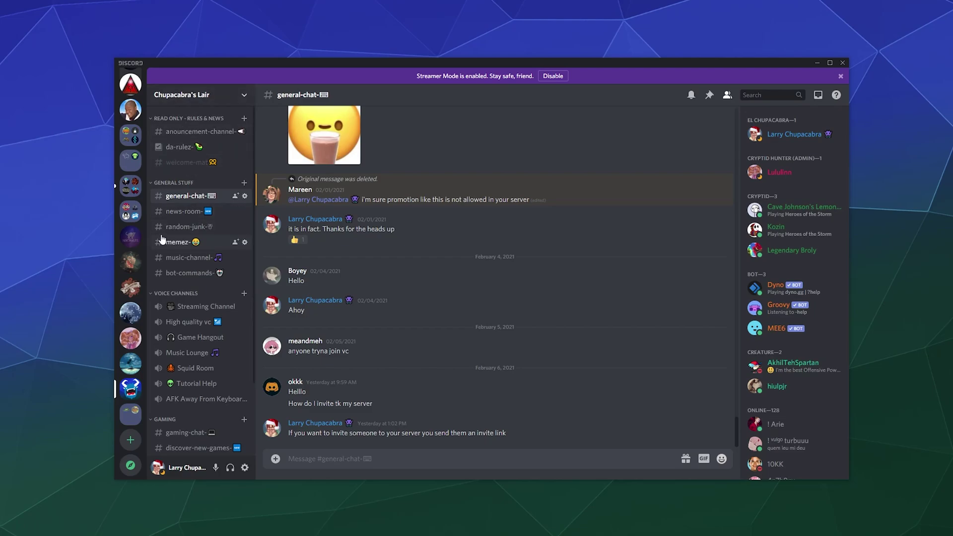
Collapse the Tutorials, Gaming and Voice Channels categories in the channel list
{"action": "scroll", "coordinate": [191, 285], "scroll_direction": "down", "scroll_amount": 3}
{"action": "scroll", "coordinate": [183, 302], "scroll_direction": "up", "scroll_amount": 3}
{"action": "scroll", "coordinate": [246, 303], "scroll_direction": "down", "scroll_amount": 3}
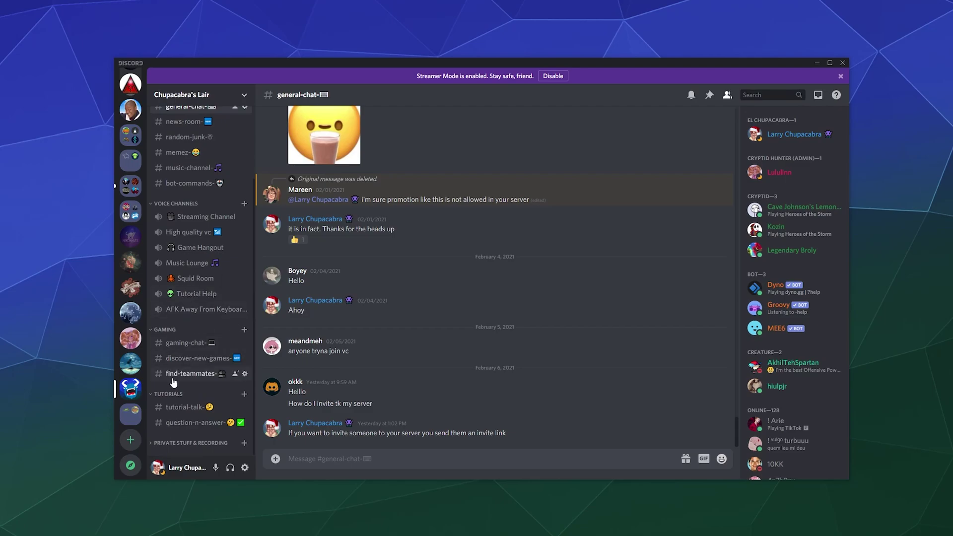
{"action": "left_click", "coordinate": [160, 394]}
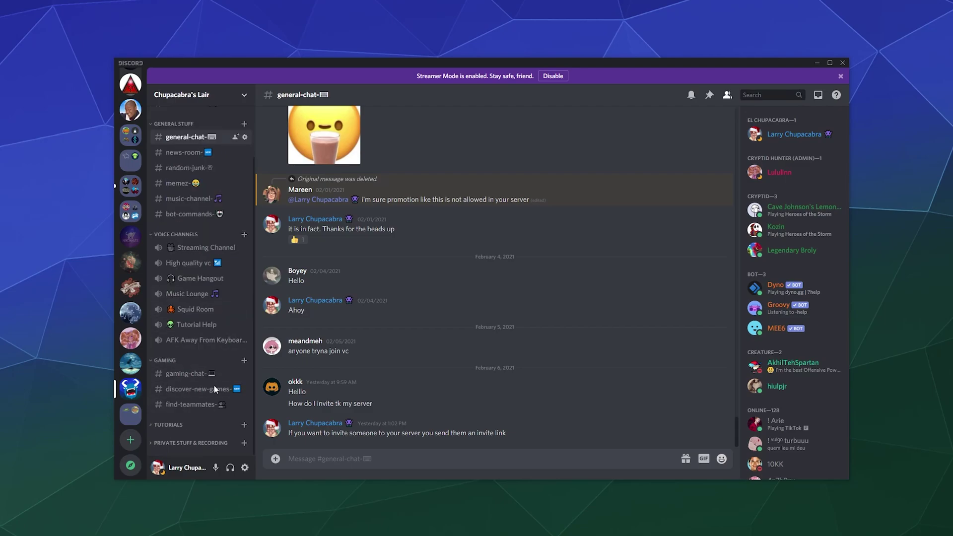
{"action": "left_click", "coordinate": [150, 359]}
{"action": "left_click", "coordinate": [151, 281]}
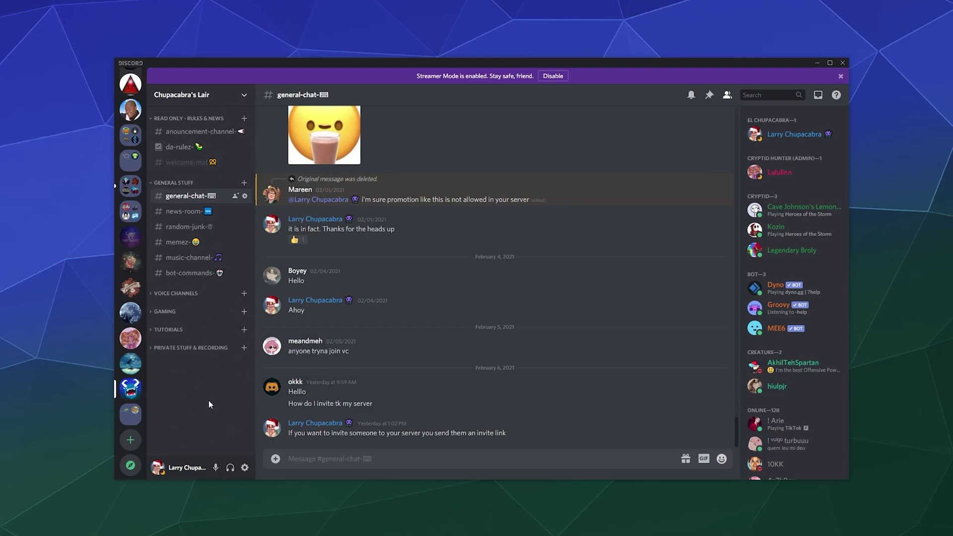
{"action": "right_click", "coordinate": [168, 390]}
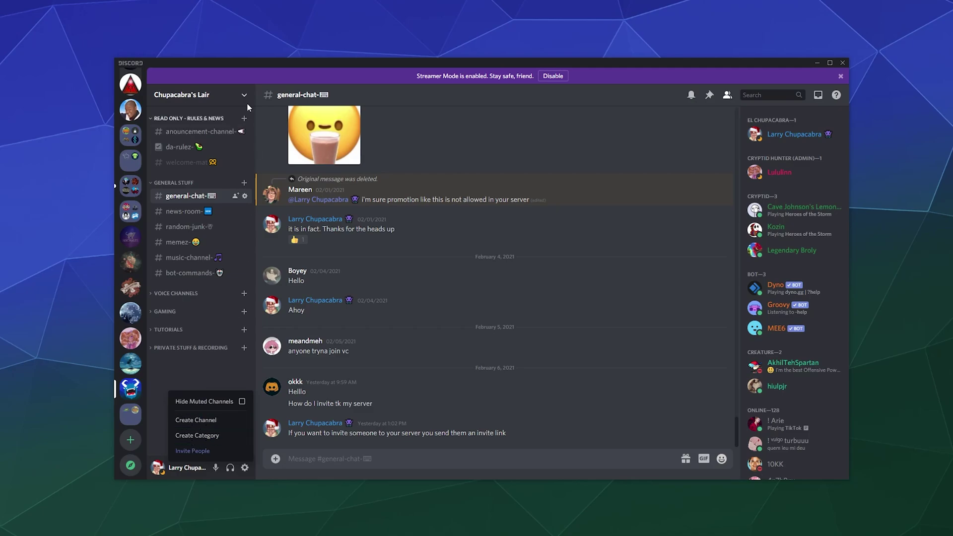
{"action": "left_click", "coordinate": [180, 387]}
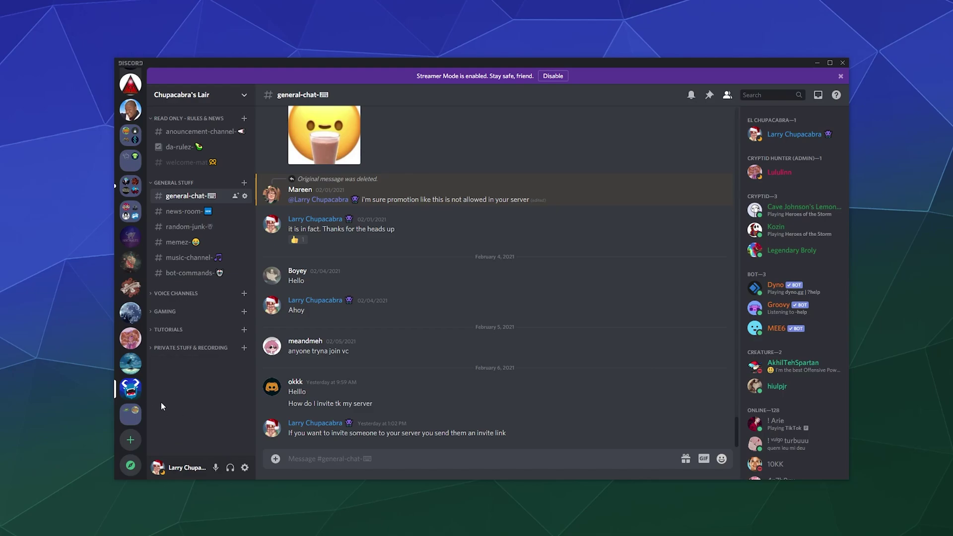
{"action": "left_click", "coordinate": [247, 97]}
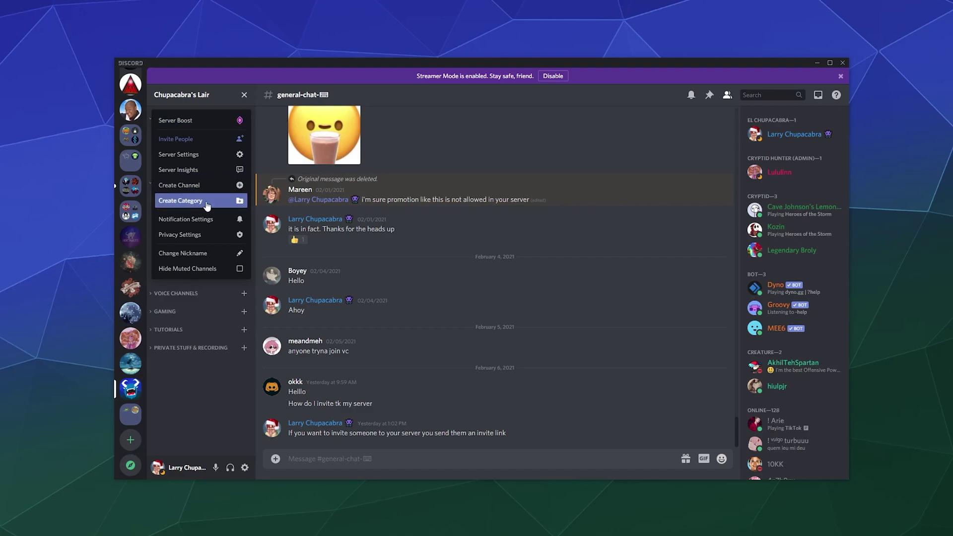
Create a non-private category named "The Secret Category" on the server
{"action": "right_click", "coordinate": [207, 420]}
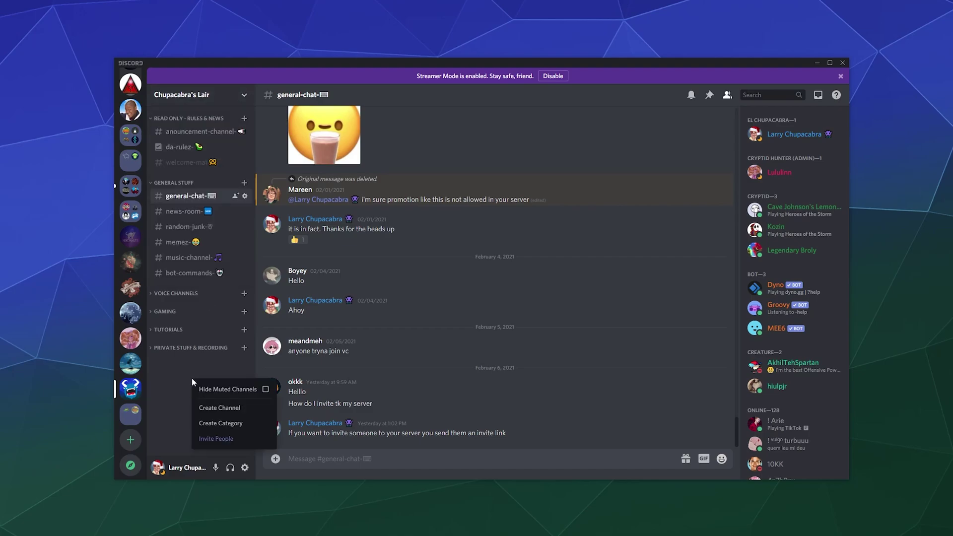
{"action": "left_click", "coordinate": [220, 430]}
{"action": "type", "text": "The SA"}
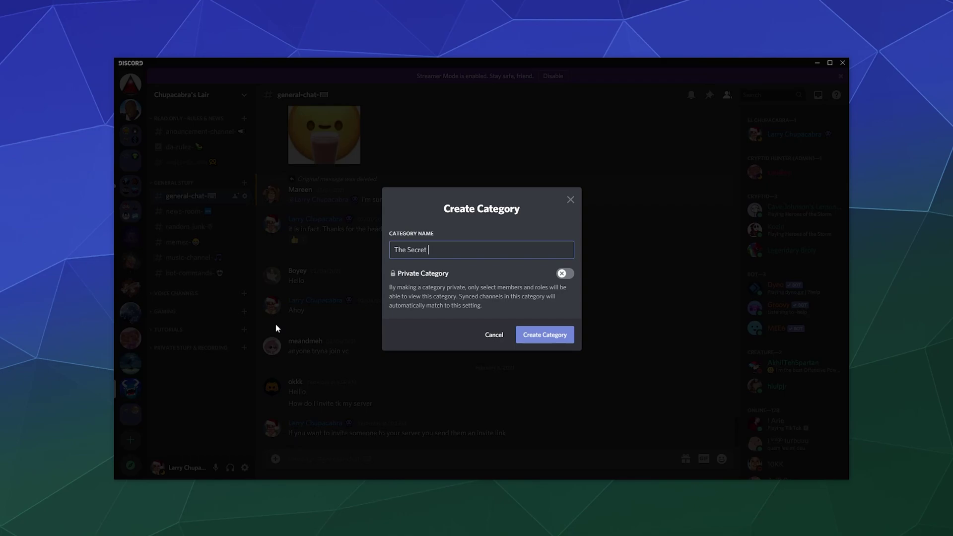
{"action": "type", "text": "cret Category"}
{"action": "left_click", "coordinate": [544, 341]}
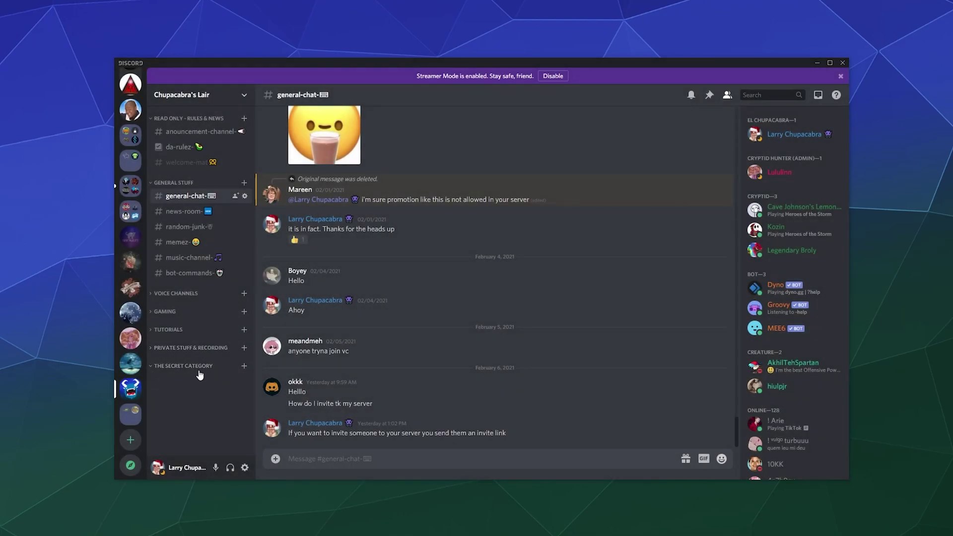
Reorder The Secret Category so that it sits between Read Only - Rules & News and General Stuff
{"action": "left_click_drag", "start_coordinate": [201, 358], "coordinate": [187, 182]}
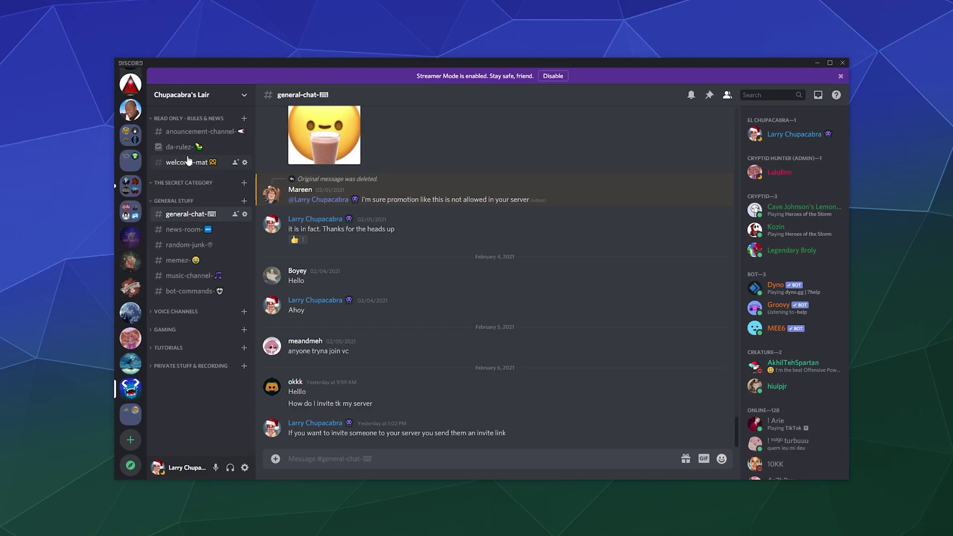
{"action": "left_click_drag", "start_coordinate": [187, 181], "coordinate": [181, 218]}
{"action": "left_click_drag", "start_coordinate": [176, 382], "coordinate": [153, 187]}
Create a text channel named "veteran-chat" inside The Secret Category
{"action": "left_click", "coordinate": [244, 185]}
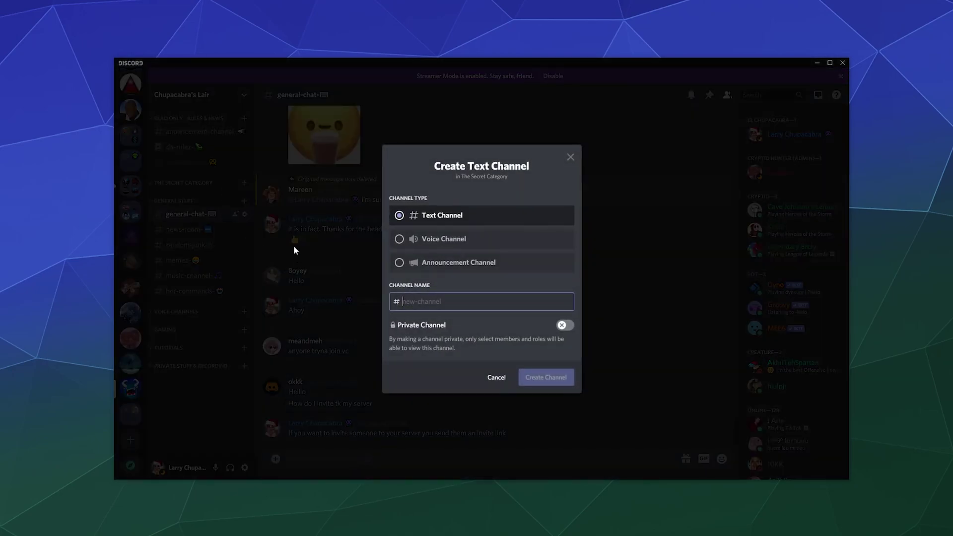
{"action": "type", "text": "veteran-chat"}
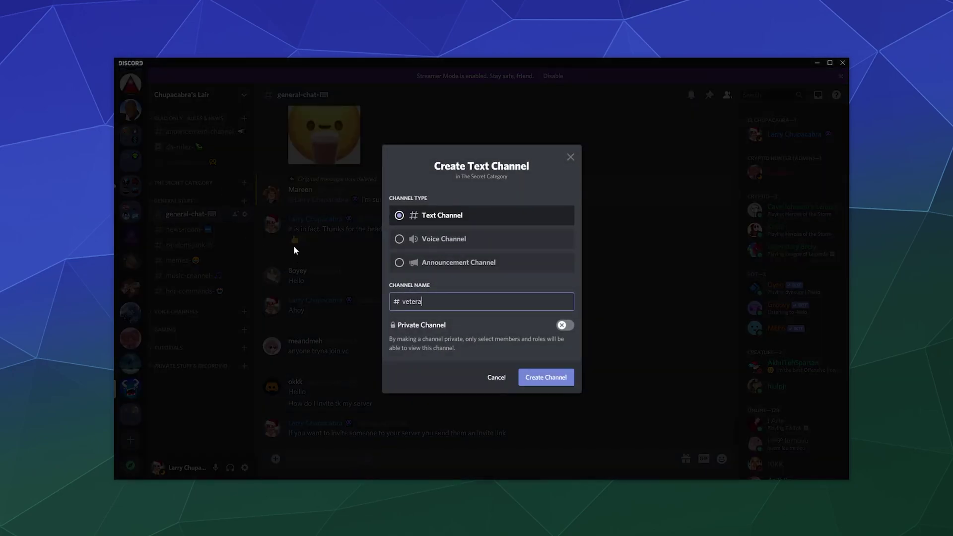
{"action": "left_click", "coordinate": [546, 377]}
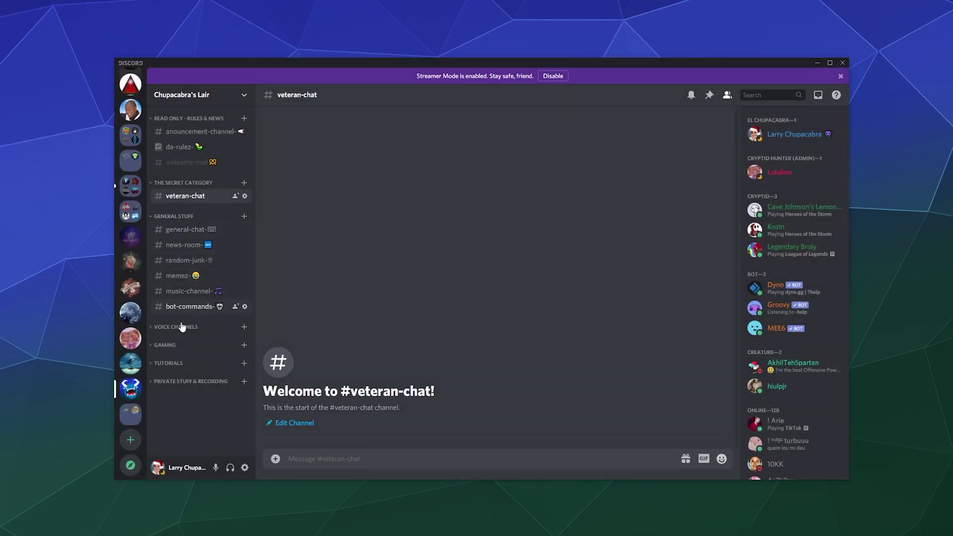
Expand Voice Channels and try moving news-room and a voice channel into The Secret Category and back to their own categories
{"action": "left_click", "coordinate": [153, 331]}
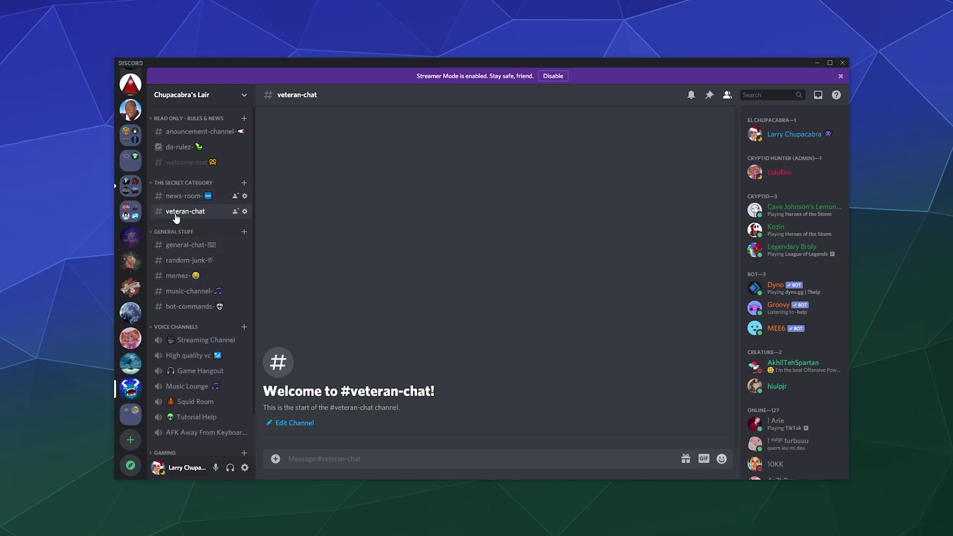
{"action": "left_click_drag", "start_coordinate": [177, 196], "coordinate": [183, 251]}
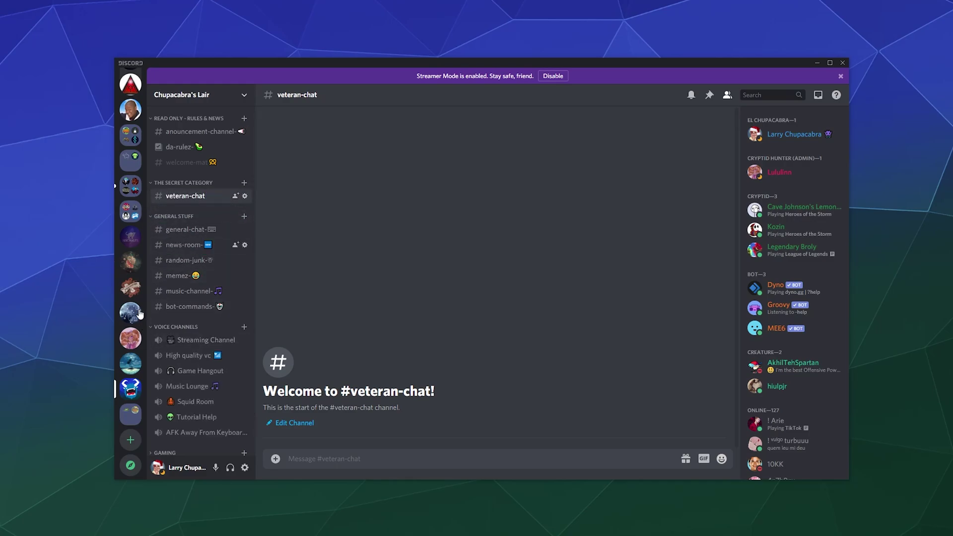
{"action": "left_click_drag", "start_coordinate": [185, 355], "coordinate": [179, 201]}
{"action": "mouse_move", "coordinate": [178, 374]}
{"action": "left_mouse_down"}
{"action": "mouse_move", "coordinate": [187, 205]}
{"action": "mouse_move", "coordinate": [180, 372]}
{"action": "mouse_move", "coordinate": [170, 375]}
{"action": "left_mouse_up"}
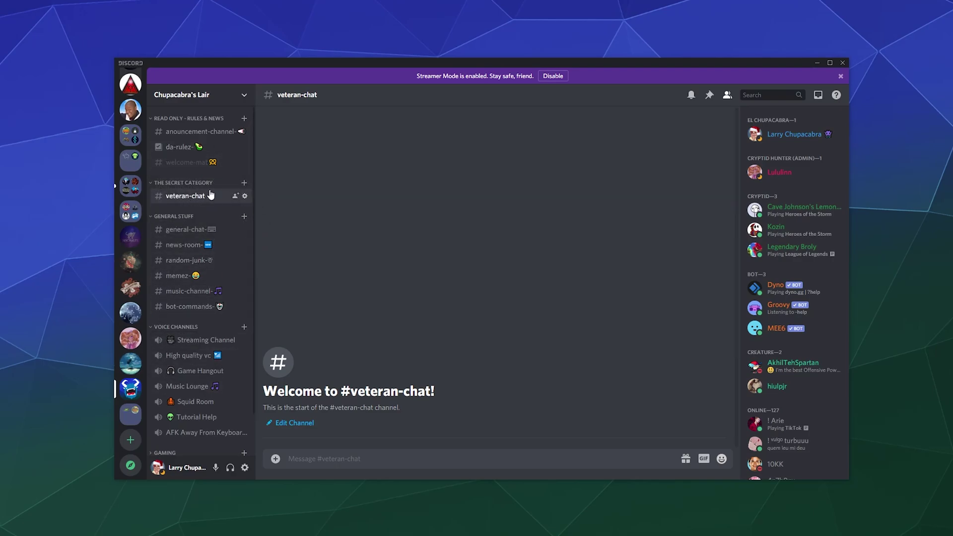
{"action": "right_click", "coordinate": [176, 184]}
{"action": "left_click", "coordinate": [214, 243]}
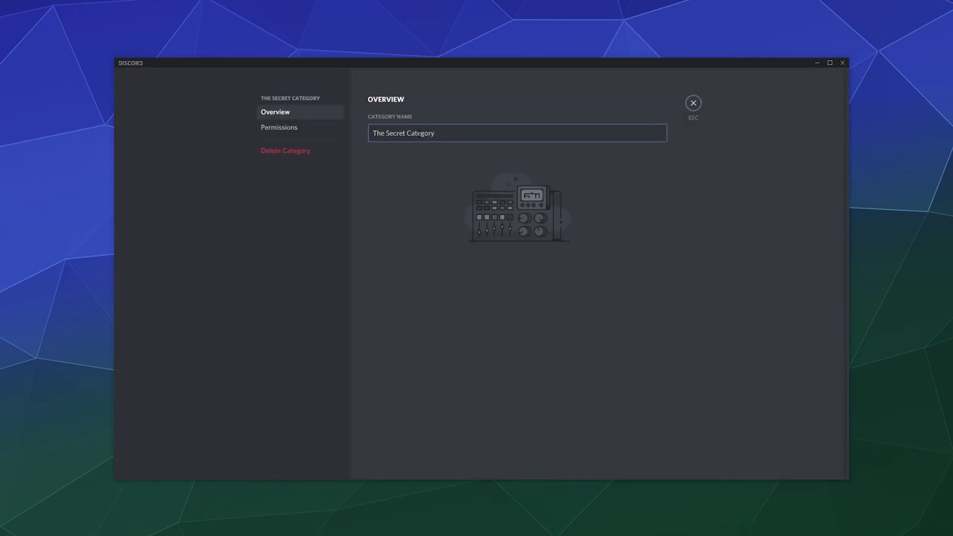
{"action": "left_click", "coordinate": [281, 128]}
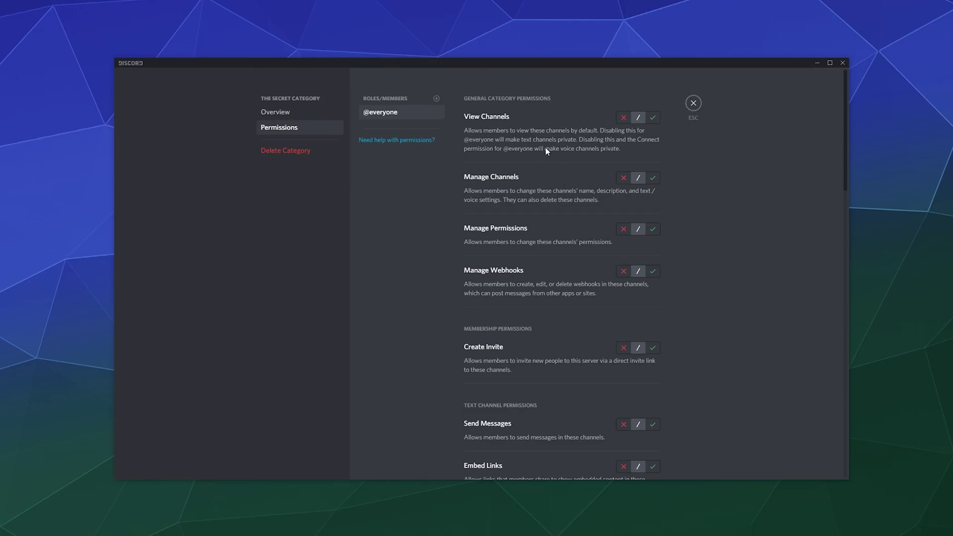
{"action": "left_click", "coordinate": [623, 118]}
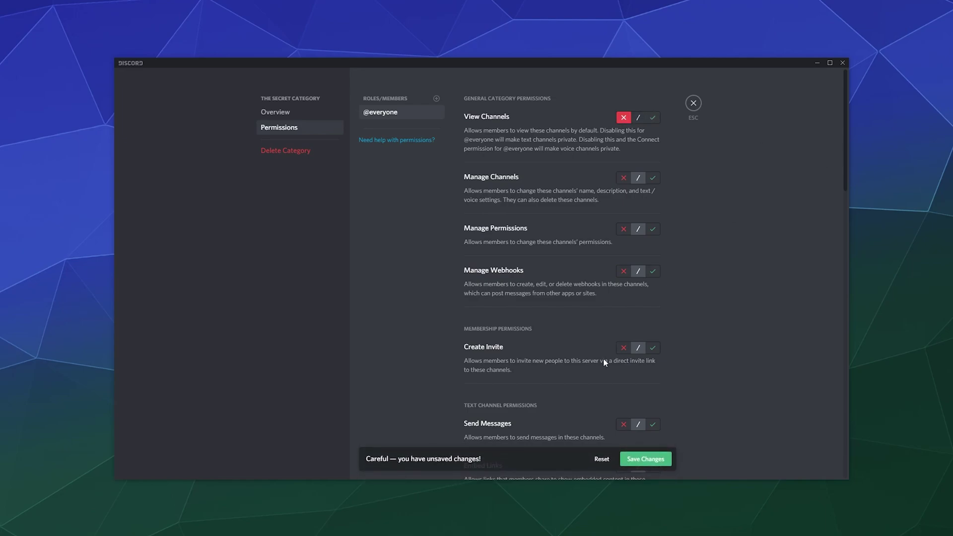
Add the Cryptid role to the category's permissions, allow it View Channels, and save the changes
{"action": "left_click", "coordinate": [437, 98]}
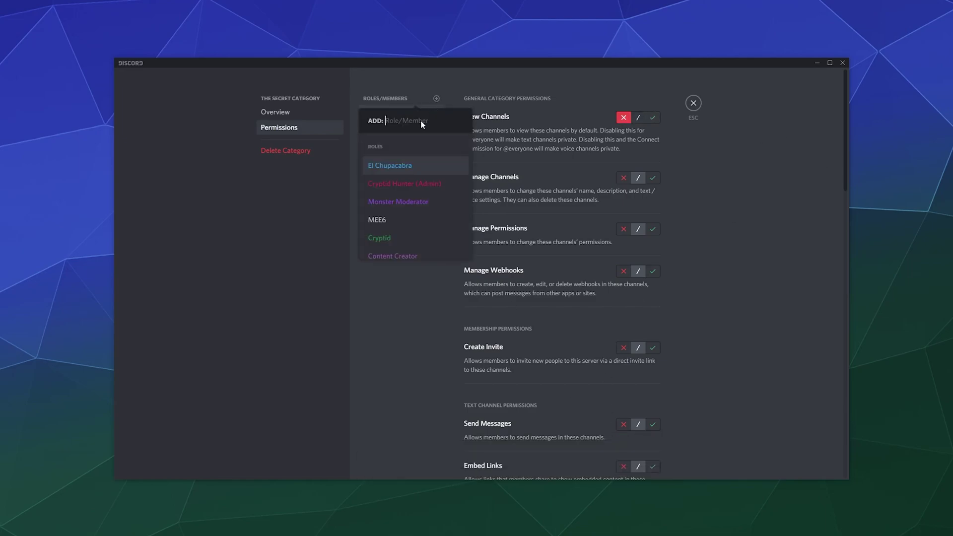
{"action": "left_click", "coordinate": [383, 243]}
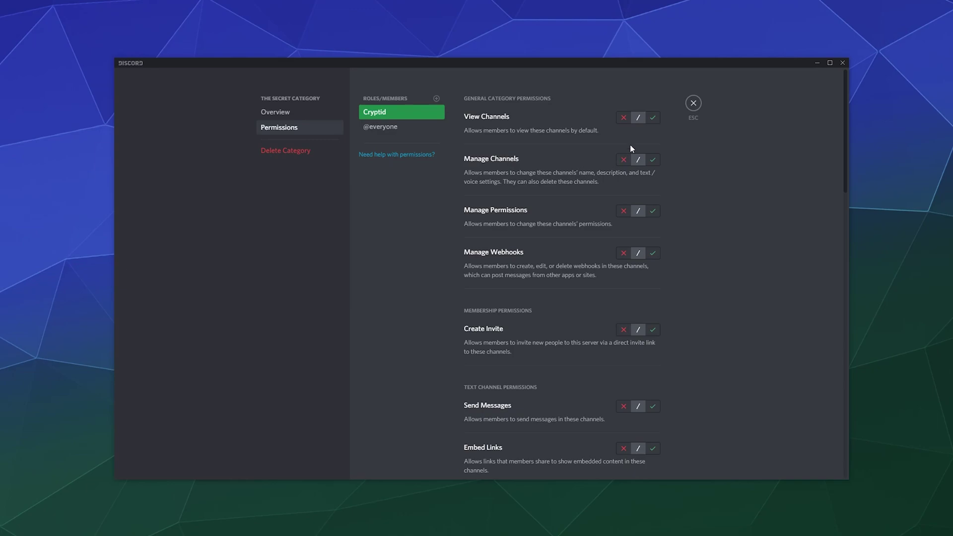
{"action": "left_click", "coordinate": [694, 103]}
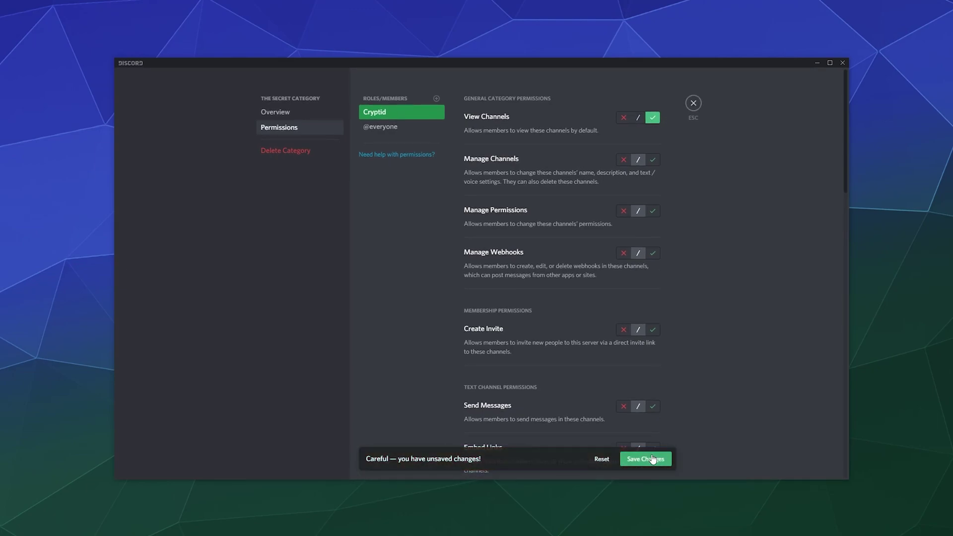
{"action": "left_click", "coordinate": [693, 103]}
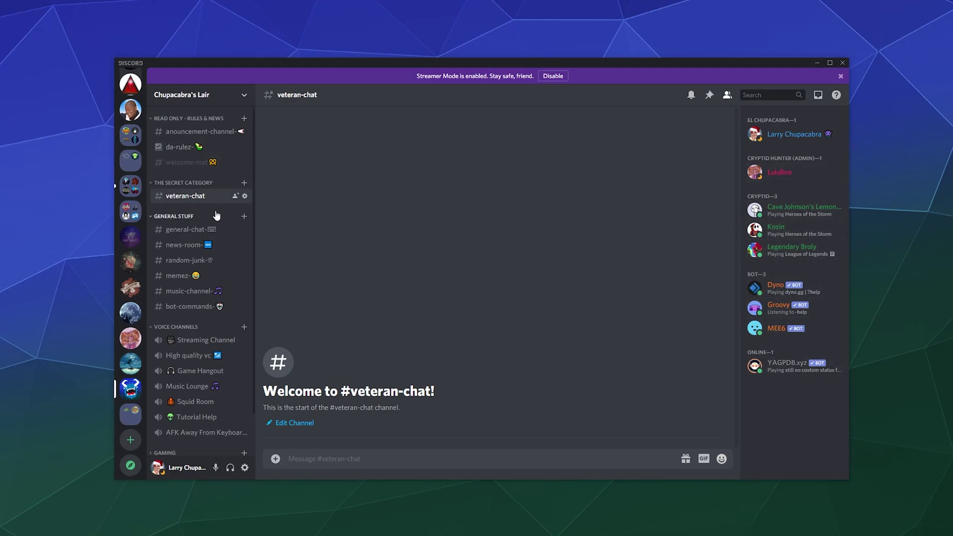
Delete the veteran-chat channel from The Secret Category and confirm the deletion
{"action": "right_click", "coordinate": [201, 195]}
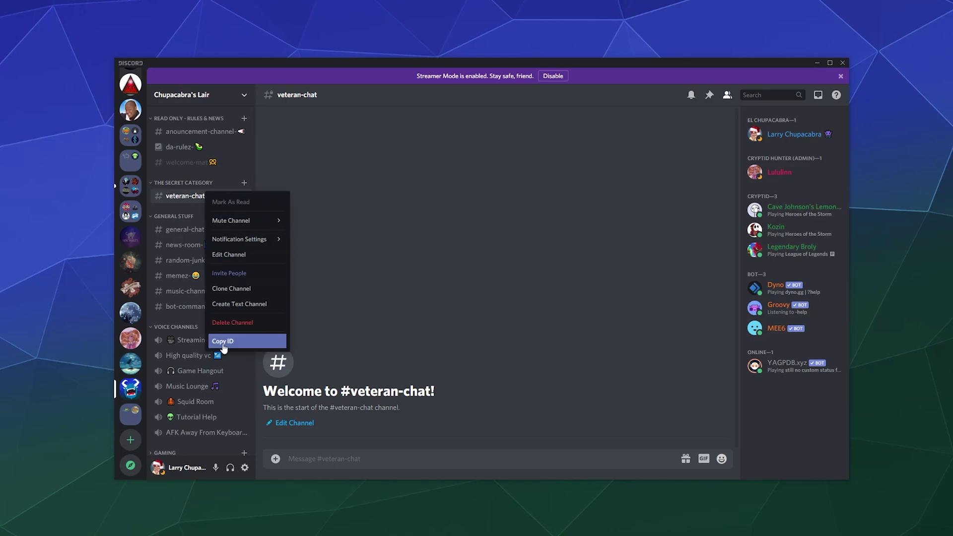
{"action": "left_click", "coordinate": [219, 338]}
{"action": "left_click", "coordinate": [536, 298]}
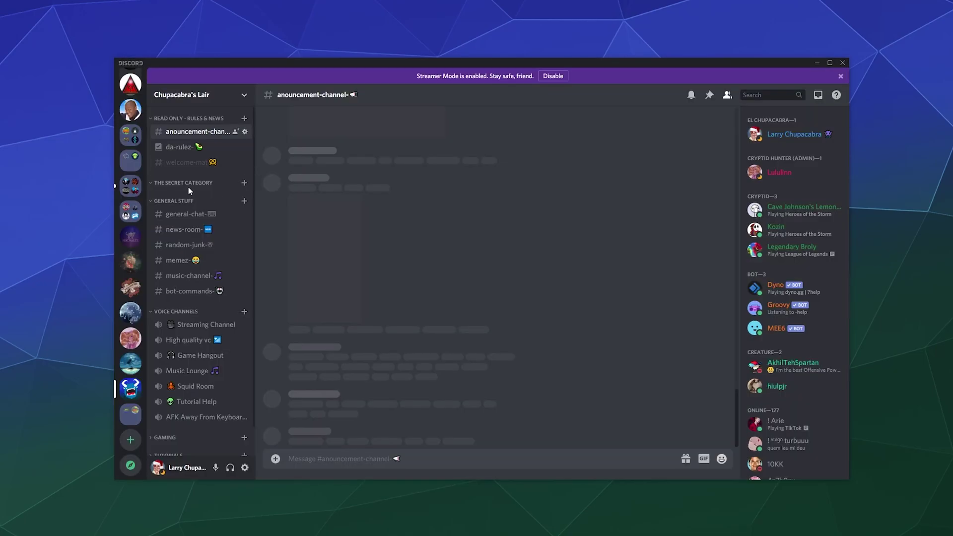
{"action": "right_click", "coordinate": [186, 183]}
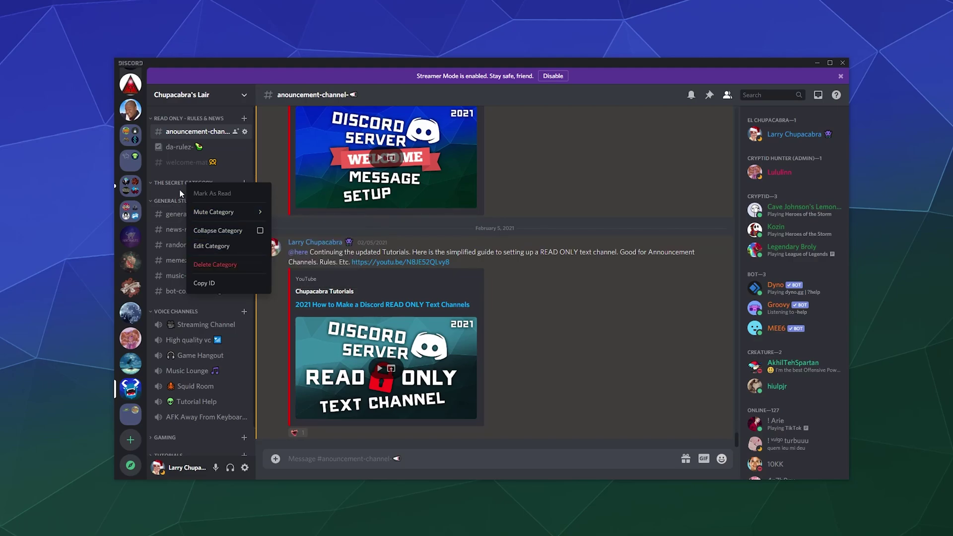
{"action": "left_click", "coordinate": [179, 204]}
{"action": "mouse_move", "coordinate": [188, 183]}
{"action": "left_mouse_down"}
{"action": "mouse_move", "coordinate": [184, 245]}
{"action": "mouse_move", "coordinate": [192, 244]}
{"action": "mouse_move", "coordinate": [205, 299]}
{"action": "mouse_move", "coordinate": [183, 175]}
{"action": "left_mouse_up"}
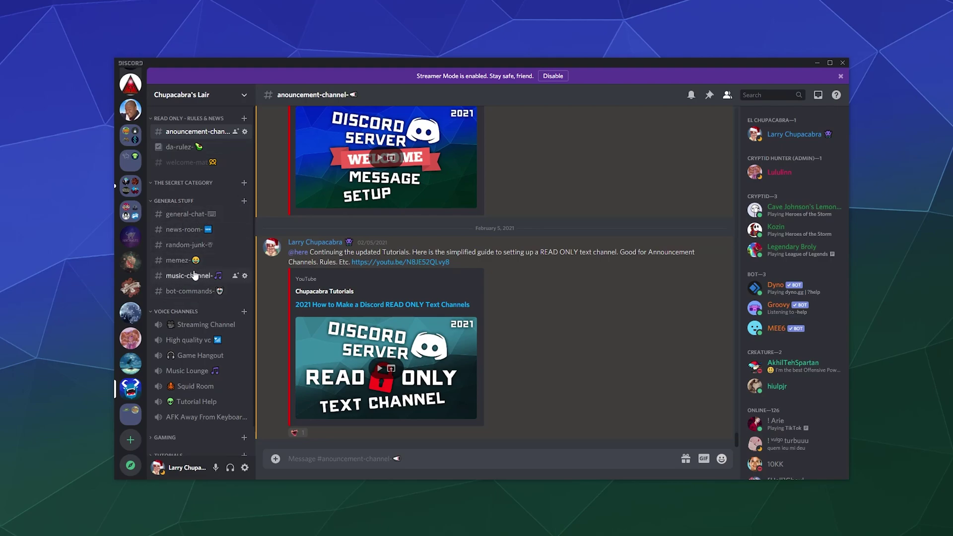
Delete The Secret Category from the server and open the general-chat channel
{"action": "right_click", "coordinate": [172, 184]}
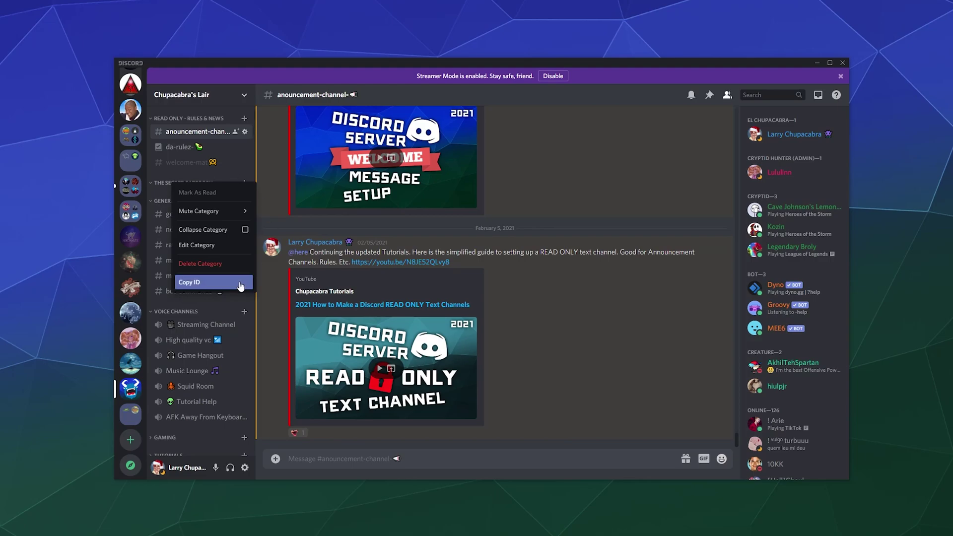
{"action": "left_click", "coordinate": [206, 265]}
{"action": "left_click", "coordinate": [553, 298]}
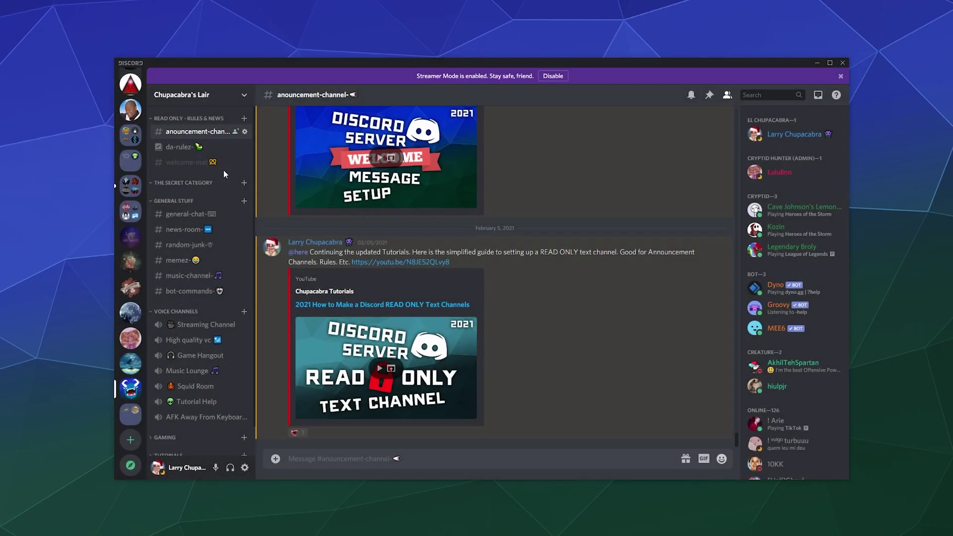
{"action": "left_click", "coordinate": [186, 196]}
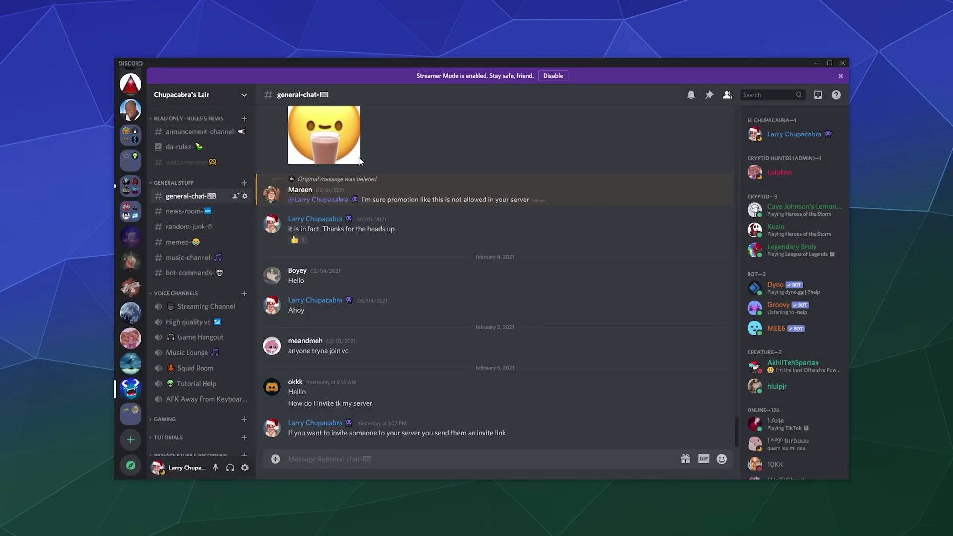